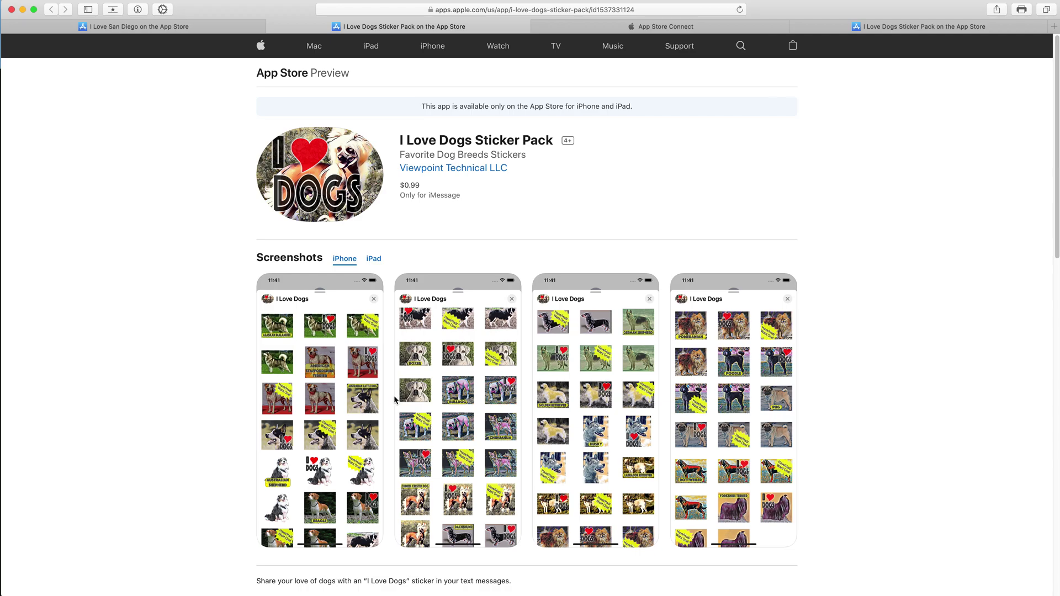
Step: Scroll through the current App Store Preview page and zoom in for easier reading
scroll(616, 333, down, 5)
scroll(651, 323, down, 5)
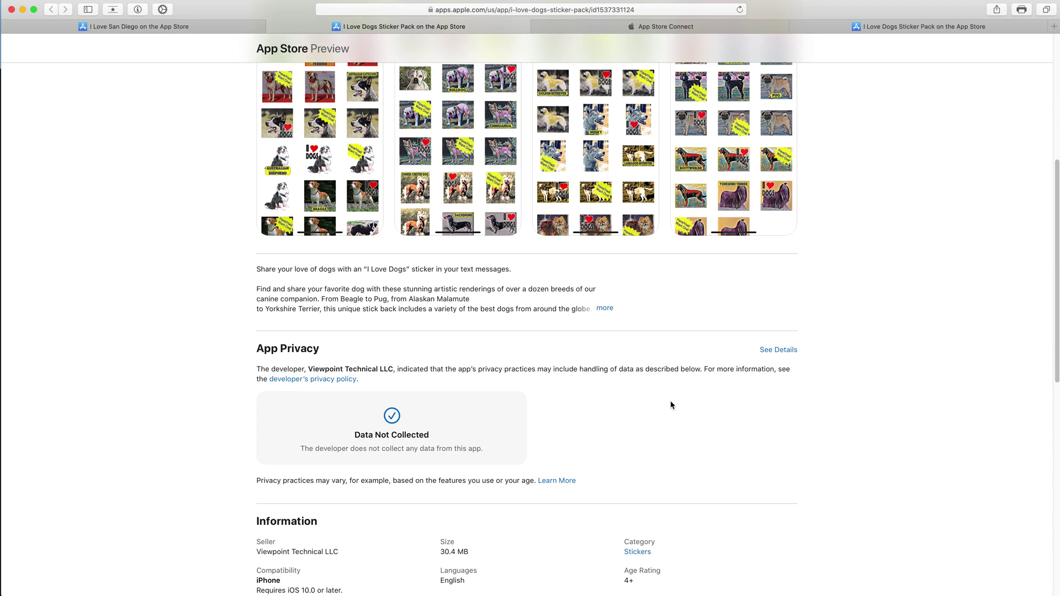
scroll(669, 405, up, 5)
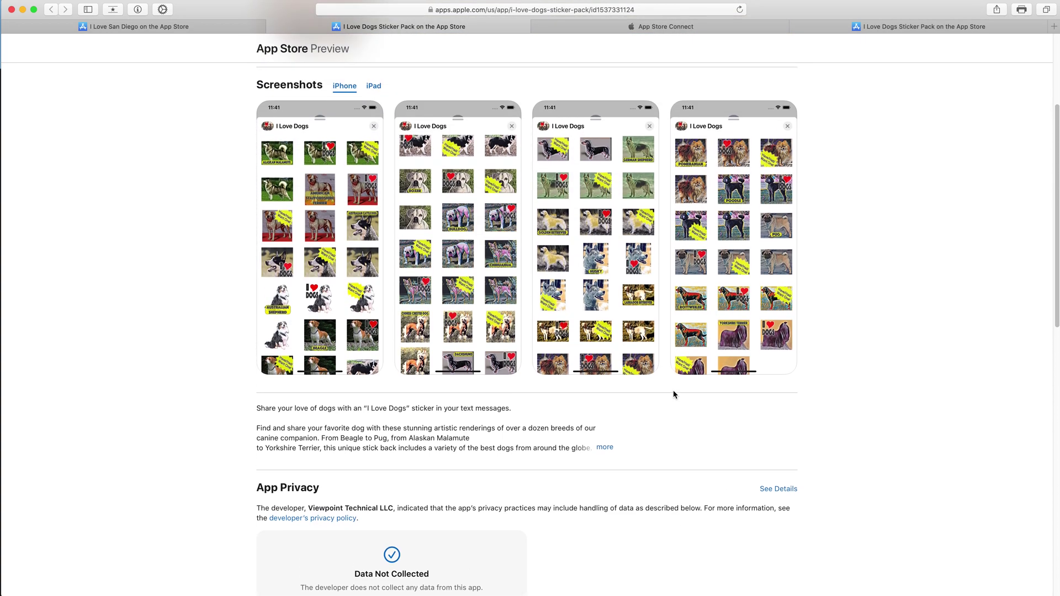
scroll(672, 399, up, 5)
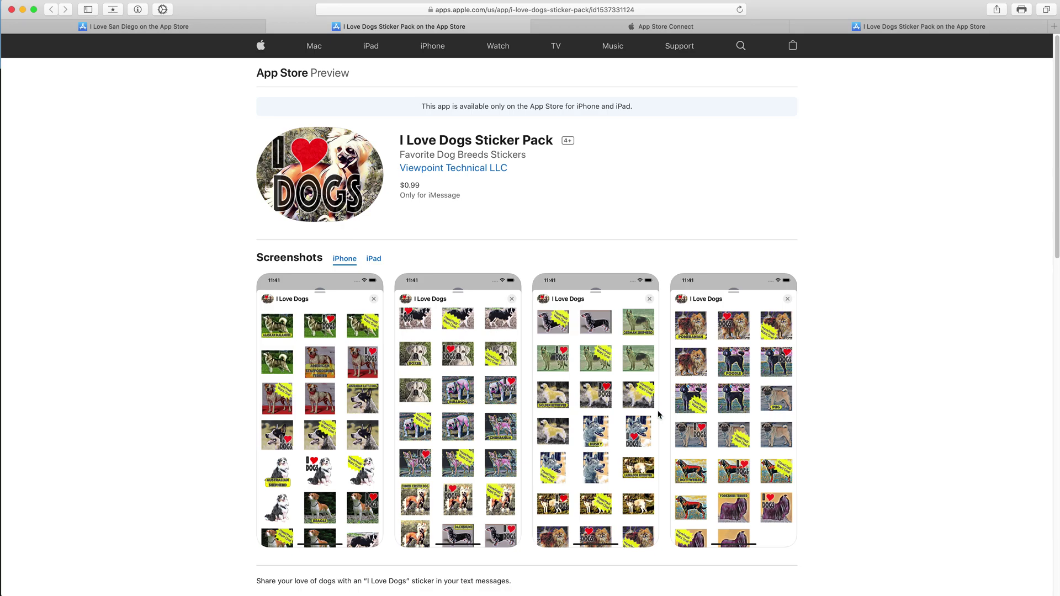
scroll(662, 408, down, 5)
scroll(659, 418, down, 1)
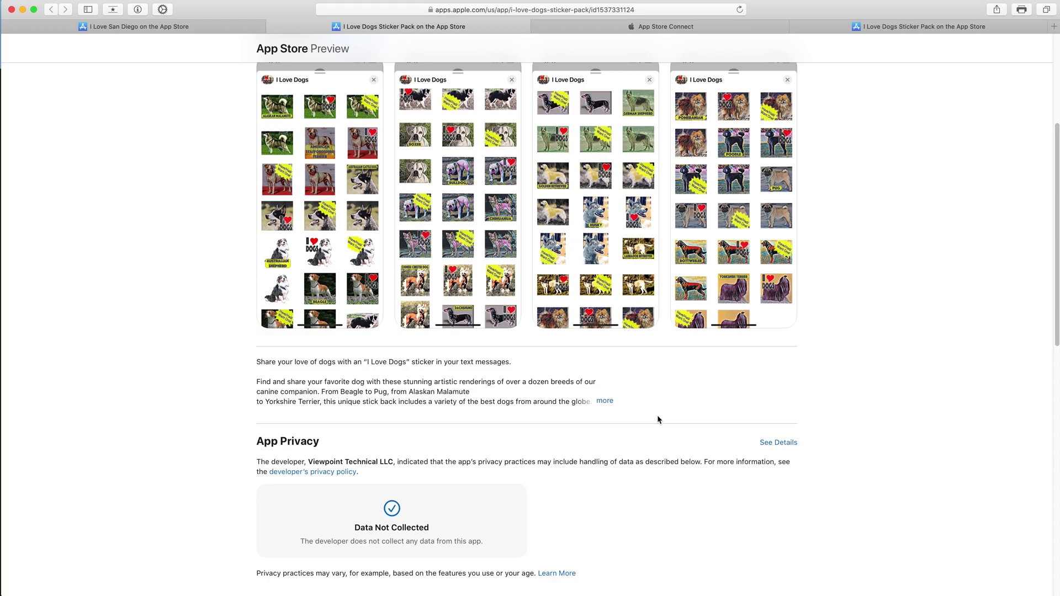
scroll(659, 419, down, 2)
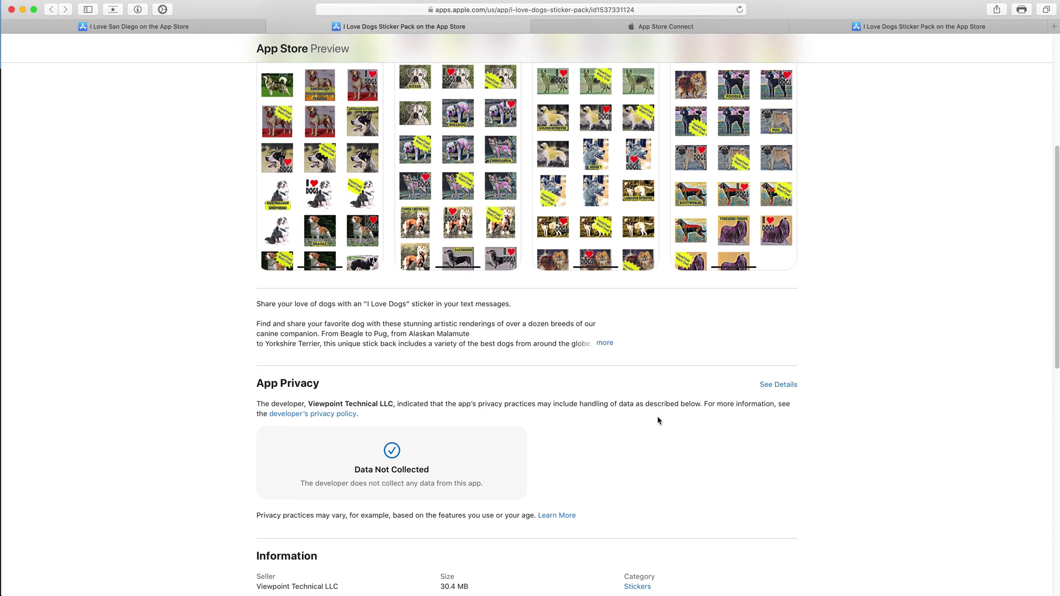
scroll(220, 362, down, 4)
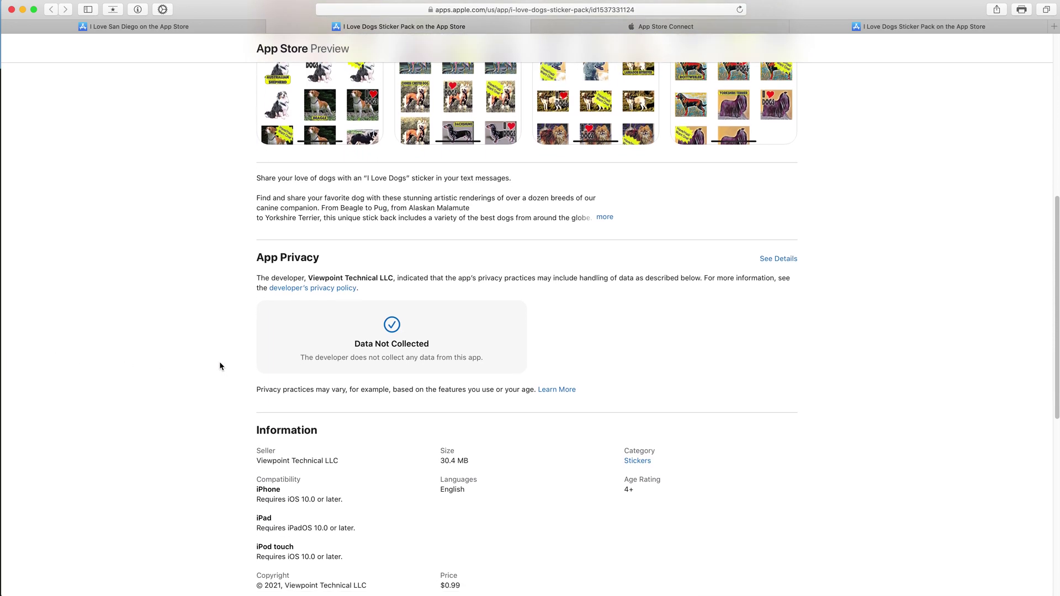
key(super+equal)
key(super+equal)
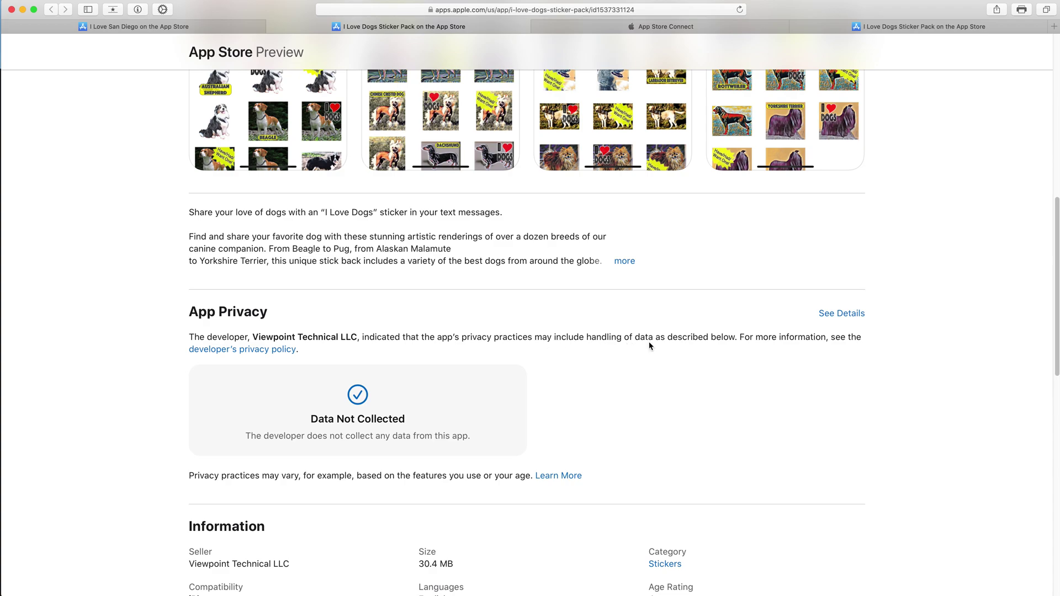
scroll(651, 347, down, 3)
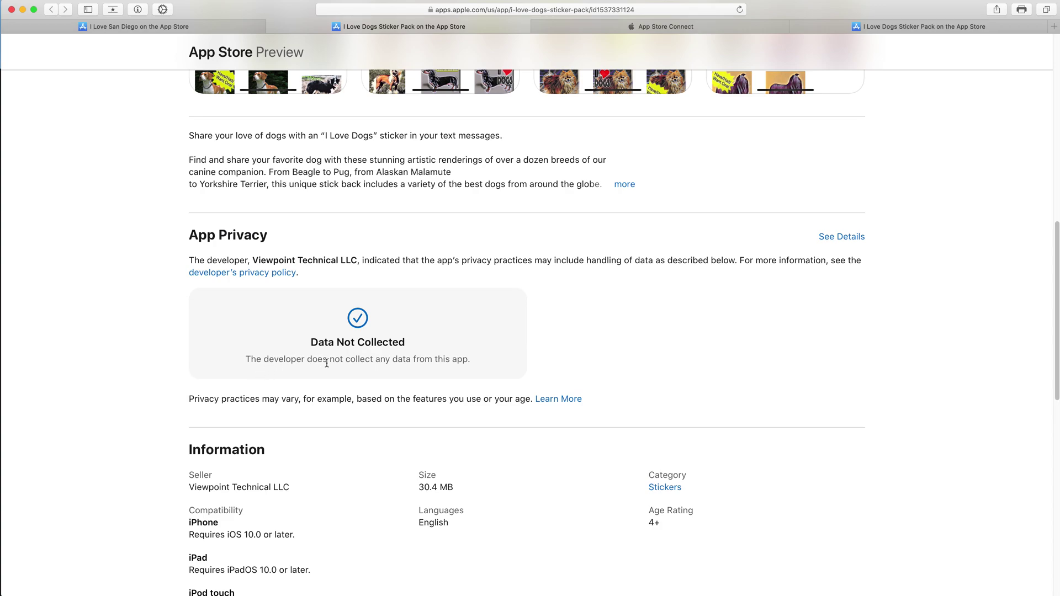
scroll(377, 377, up, 10)
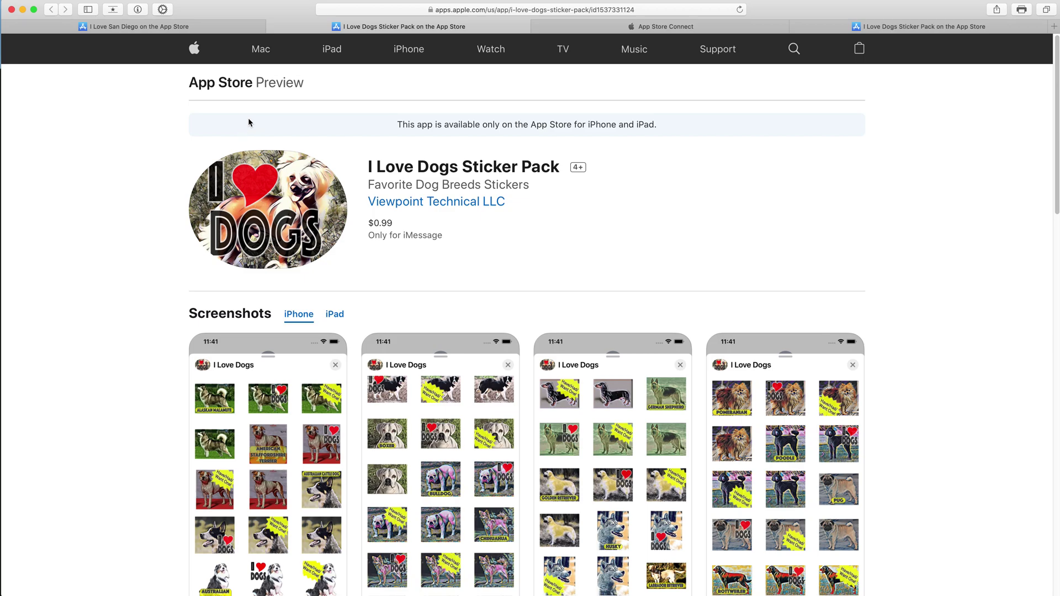
Step: Go to the I Love San Diego store page, enlarged, down to App Privacy reading No Details Provided
click(173, 28)
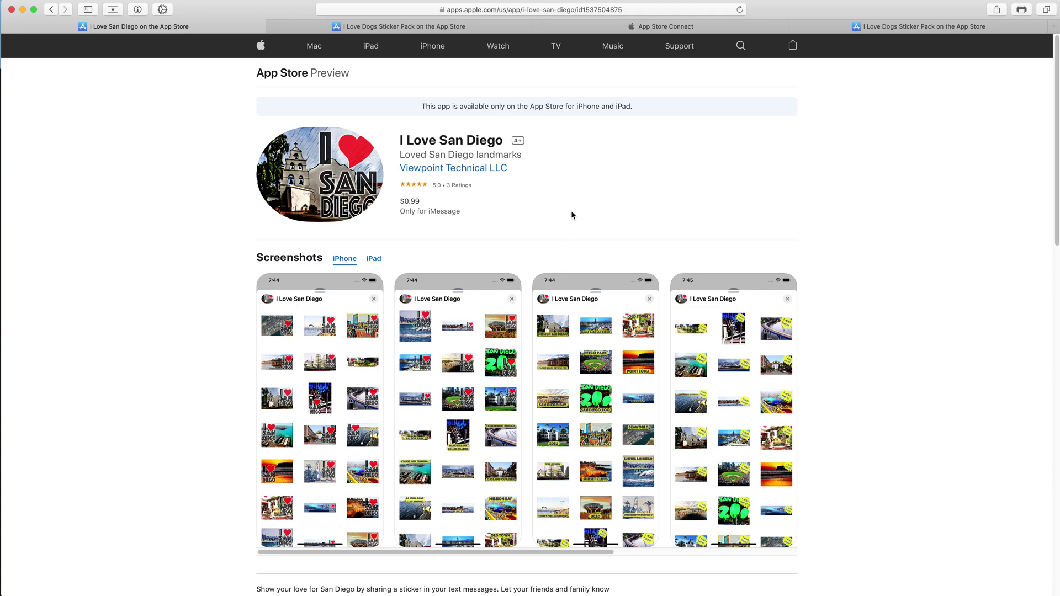
scroll(616, 194, down, 5)
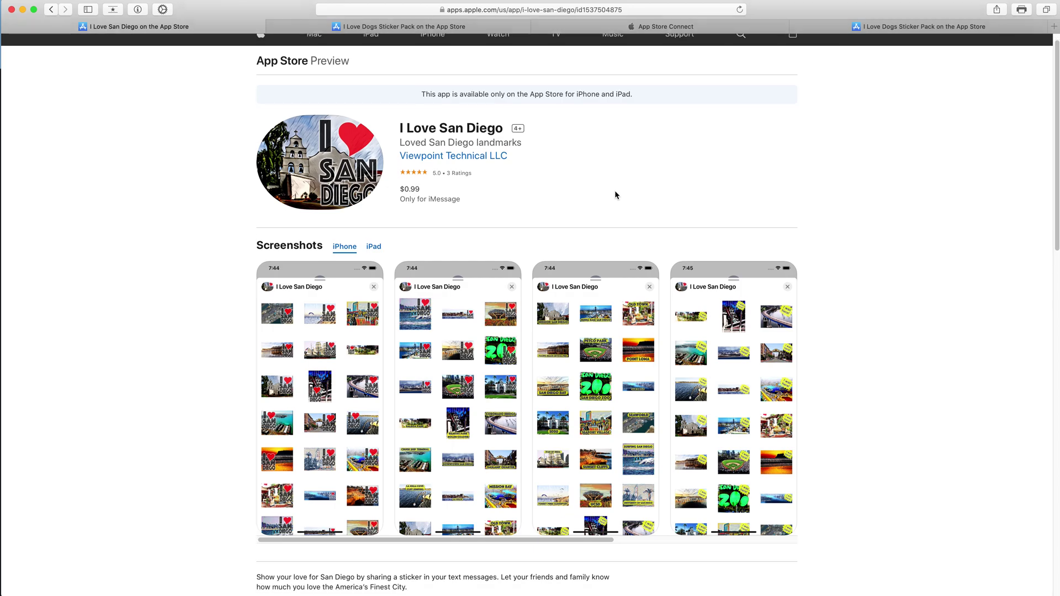
scroll(616, 194, down, 1)
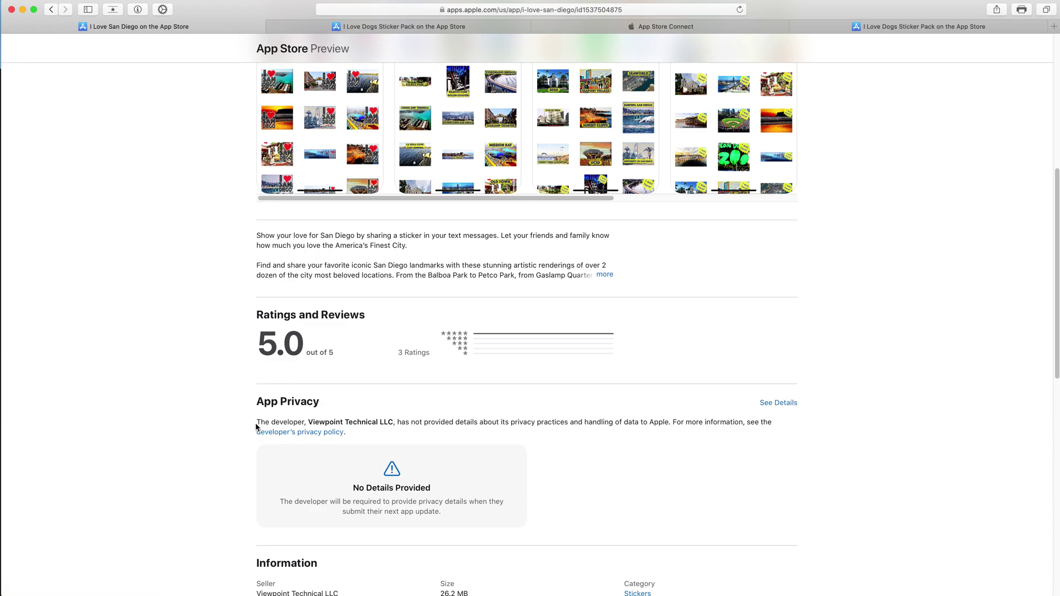
key(super+plus)
key(super+plus)
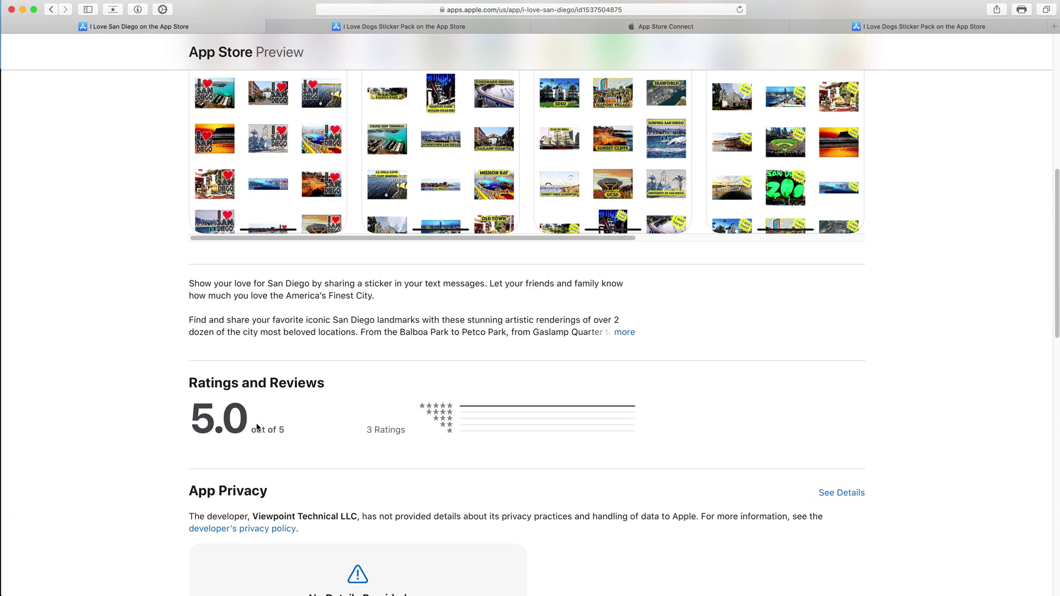
scroll(297, 450, down, 4)
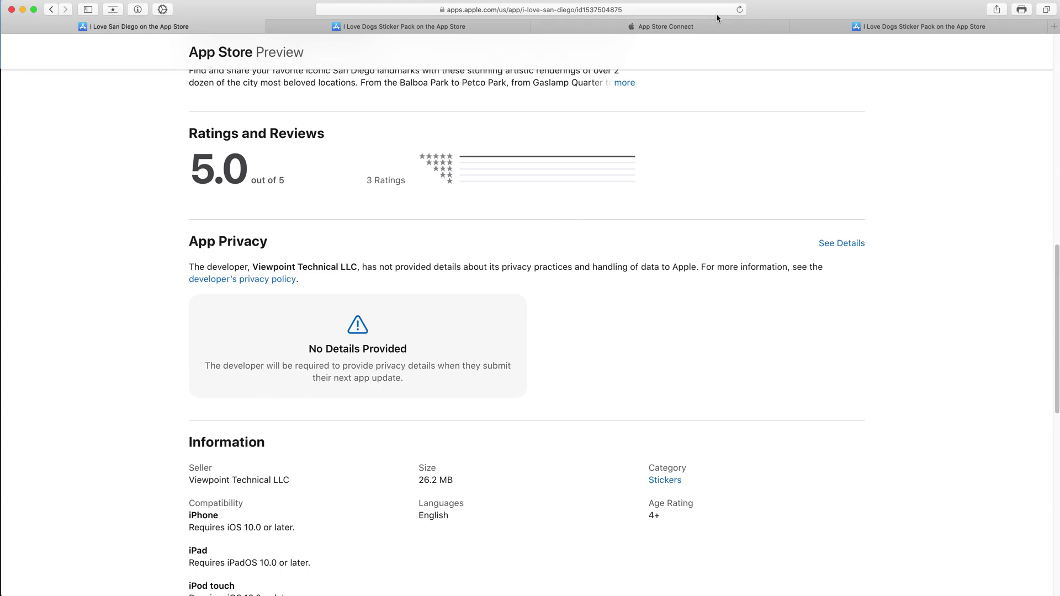
Step: Sign in to App Store Connect with the saved account password
click(690, 29)
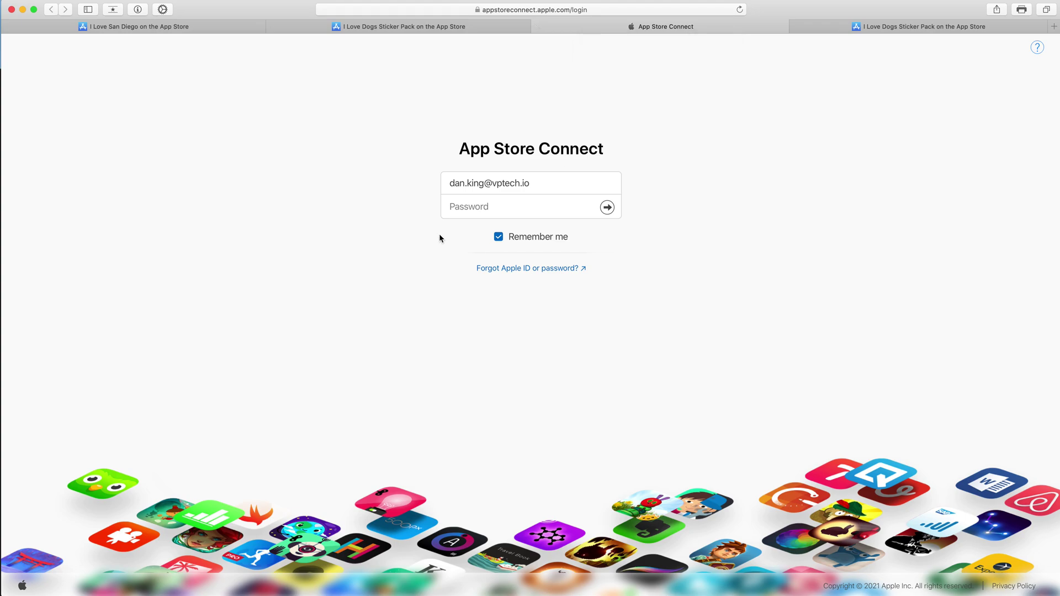
click(482, 208)
click(488, 230)
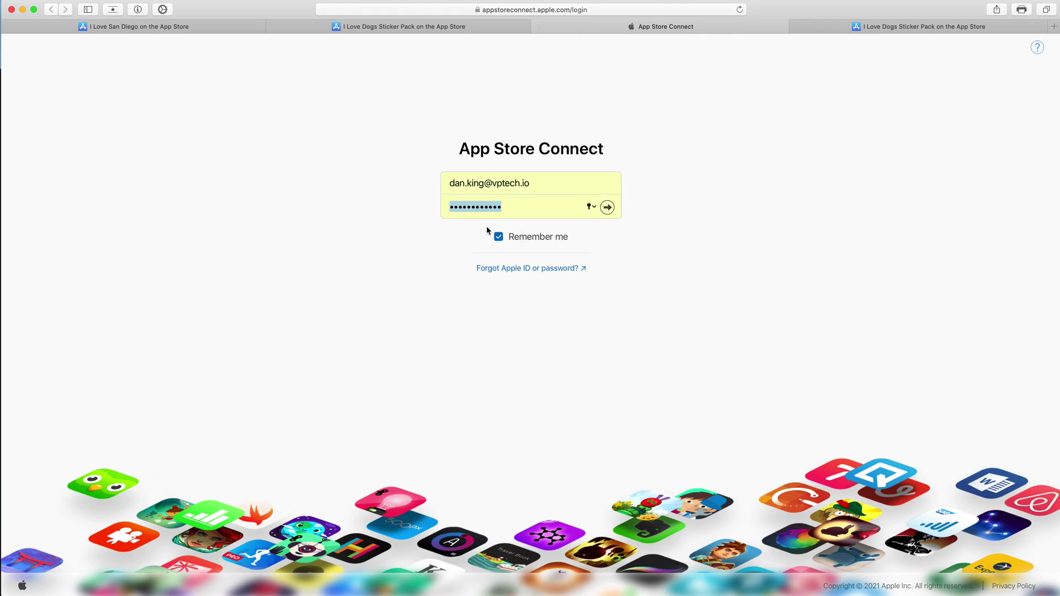
click(608, 207)
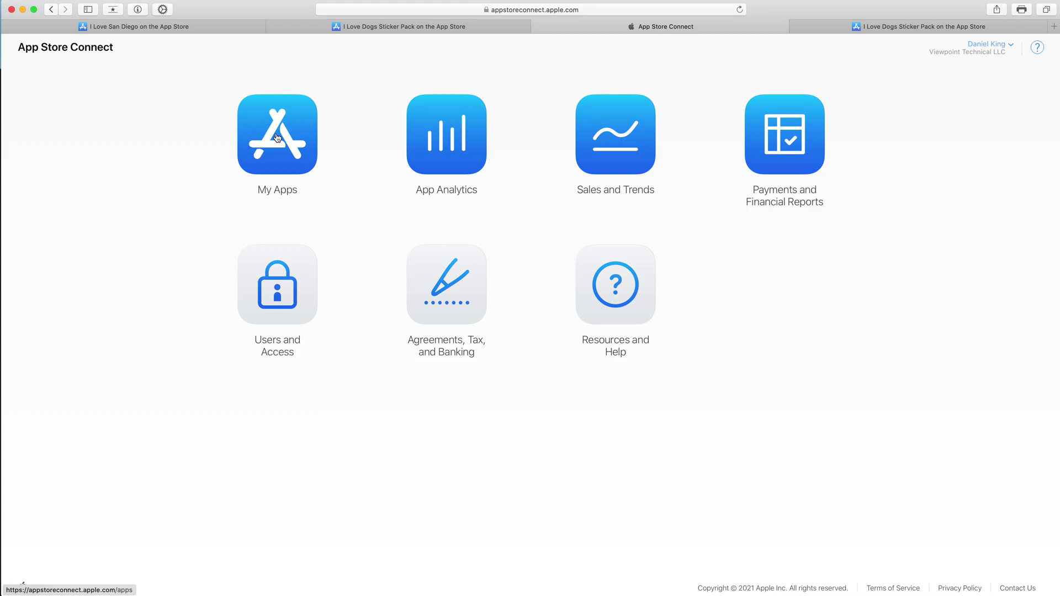
Step: Open My Apps and select I Love San Diego, landing on its iOS App 1.0 page
click(286, 137)
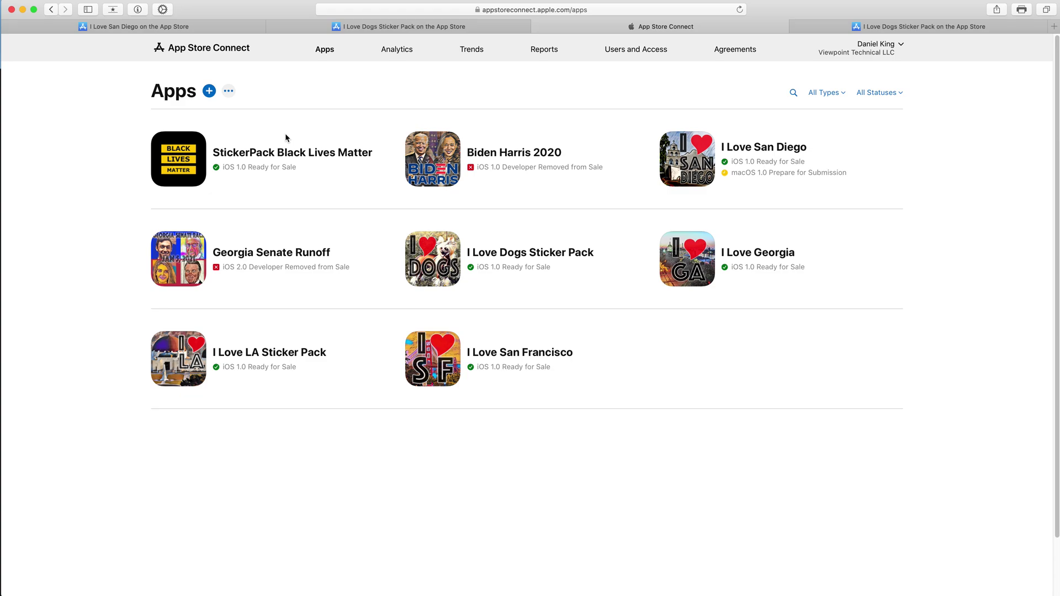
click(758, 150)
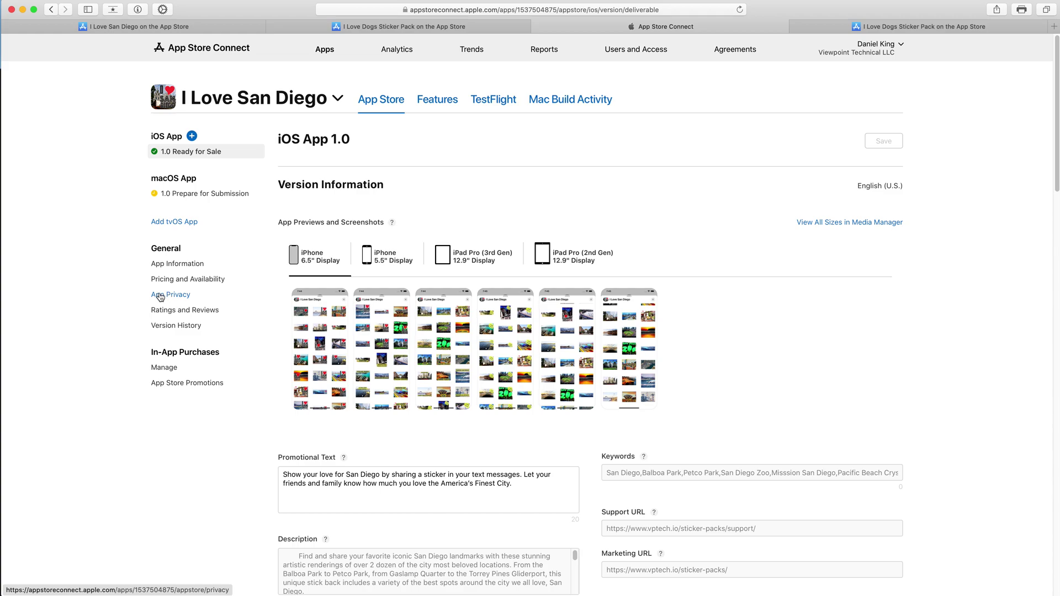
click(177, 297)
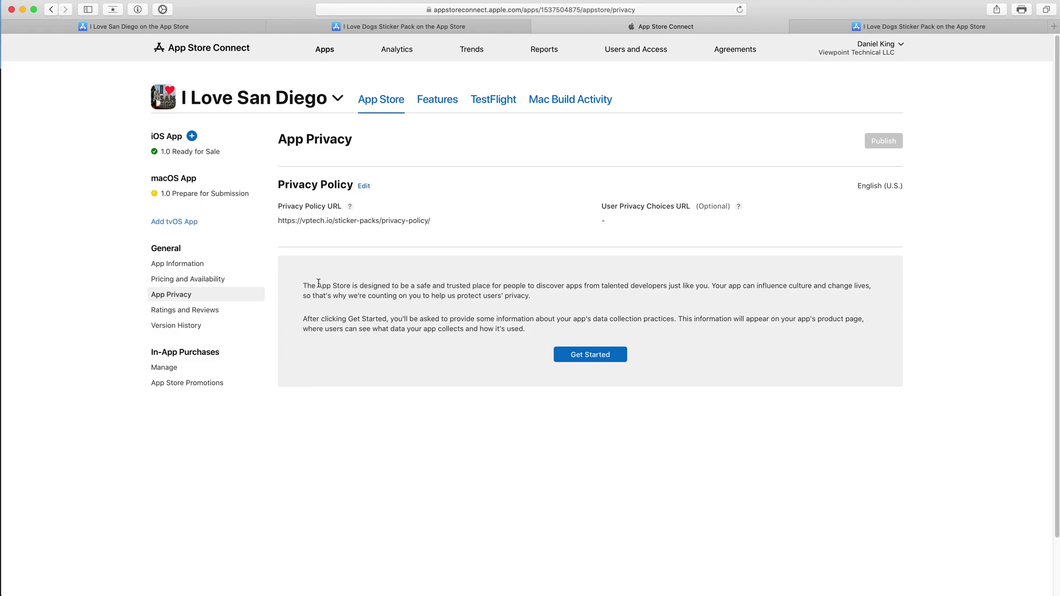
key(super+equal)
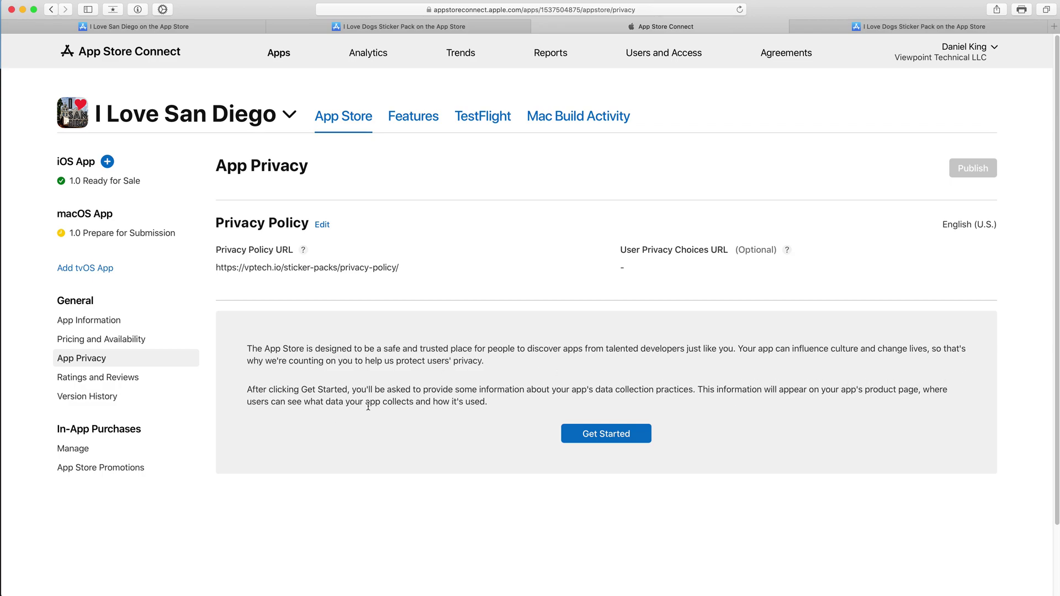
Step: Answer the data collection question with 'No, we do not collect data from this app' and save
click(602, 439)
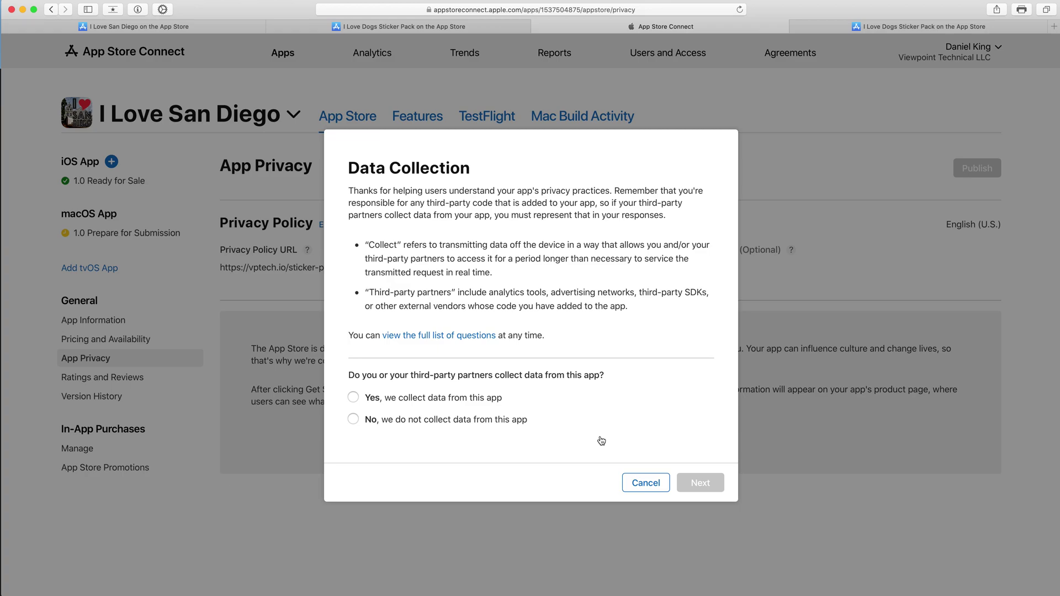
double_click(373, 244)
drag(452, 293, 372, 294)
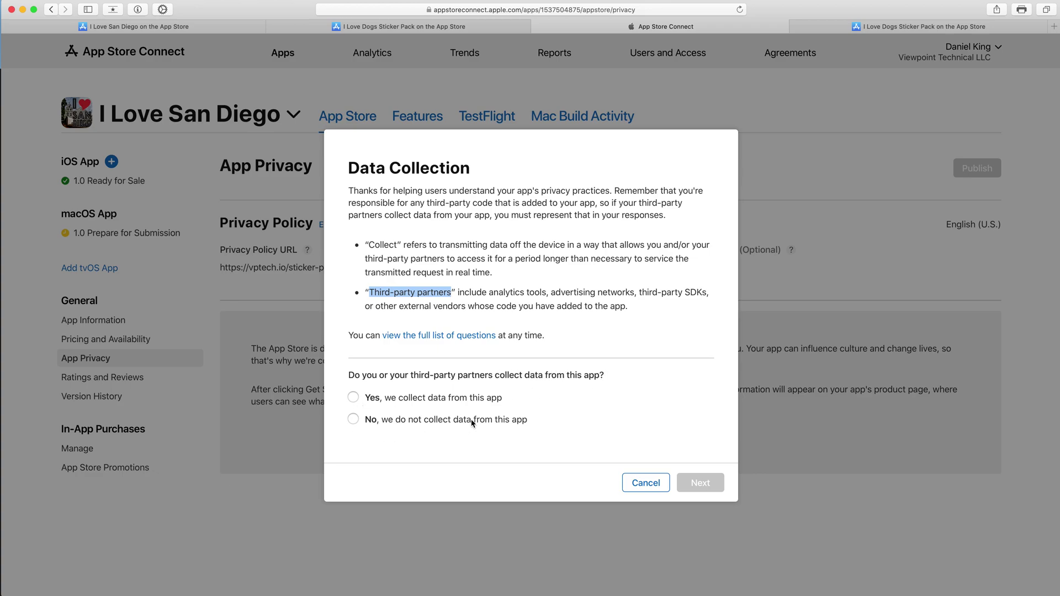
click(353, 420)
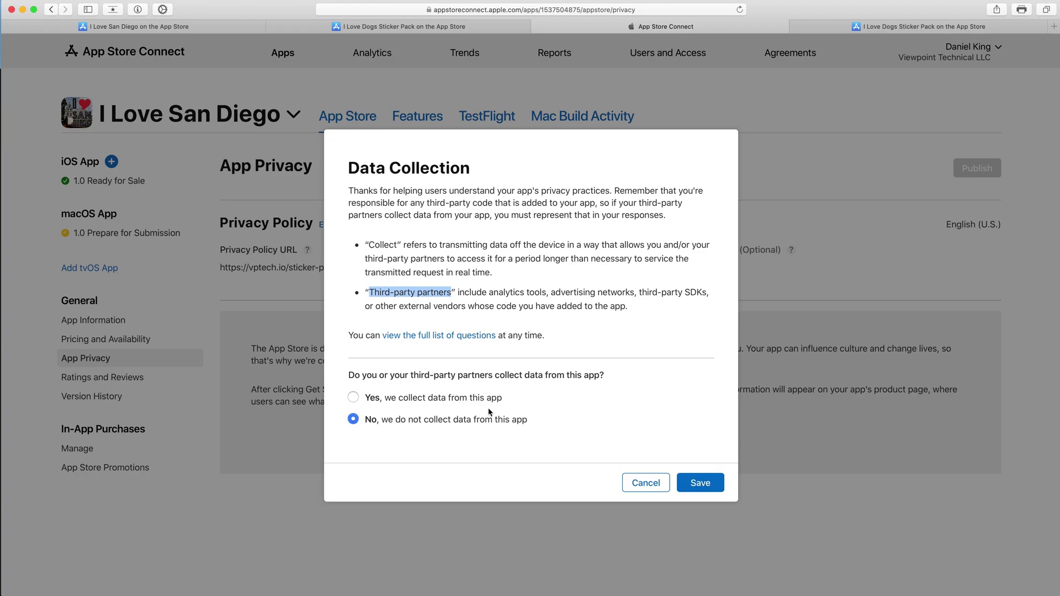
click(702, 484)
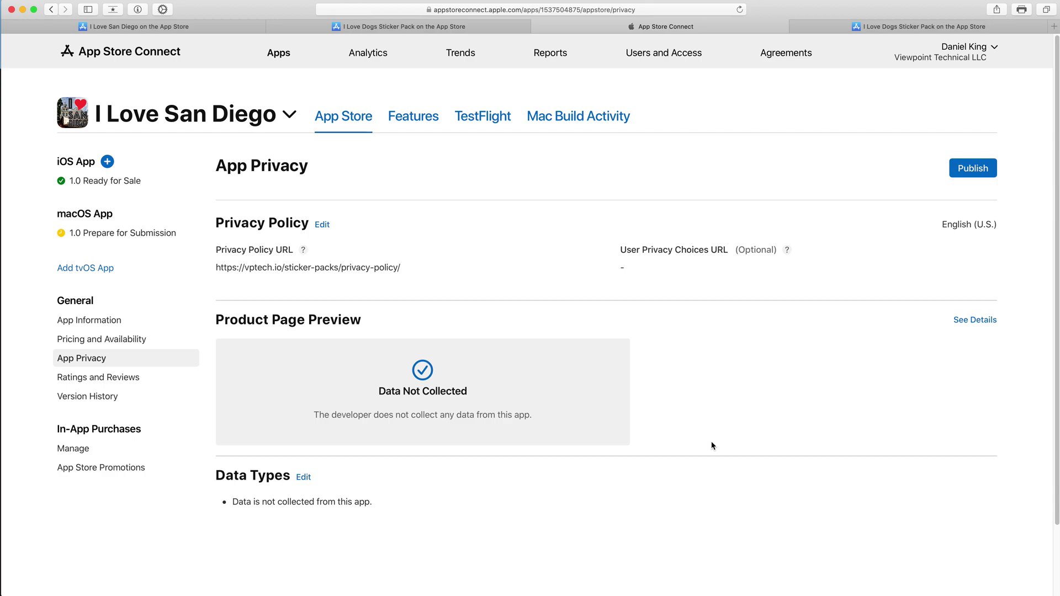
Step: Publish the privacy responses and confirm in the Publish dialog
click(970, 175)
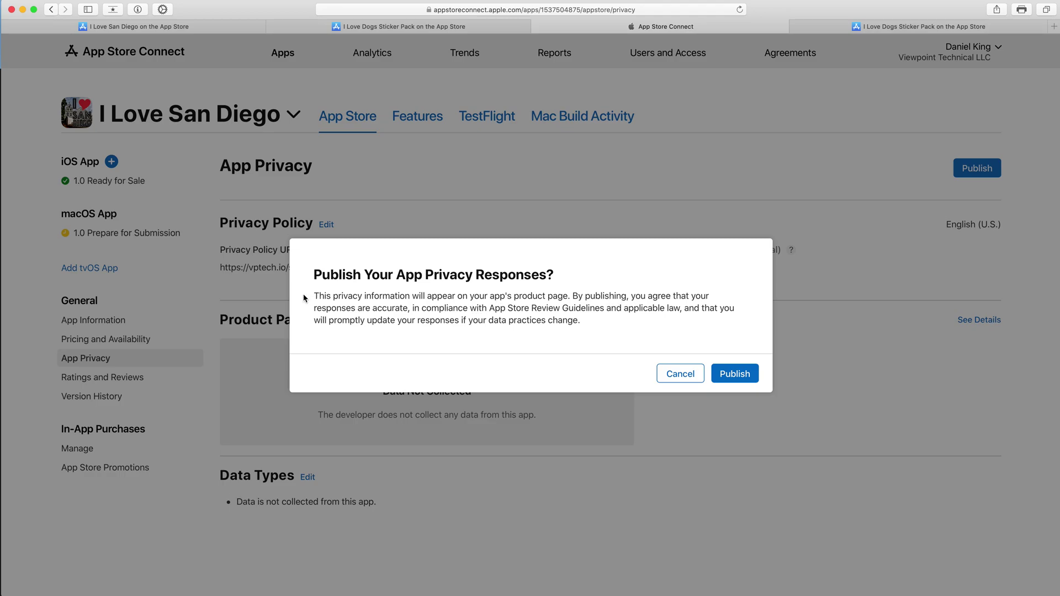
click(738, 380)
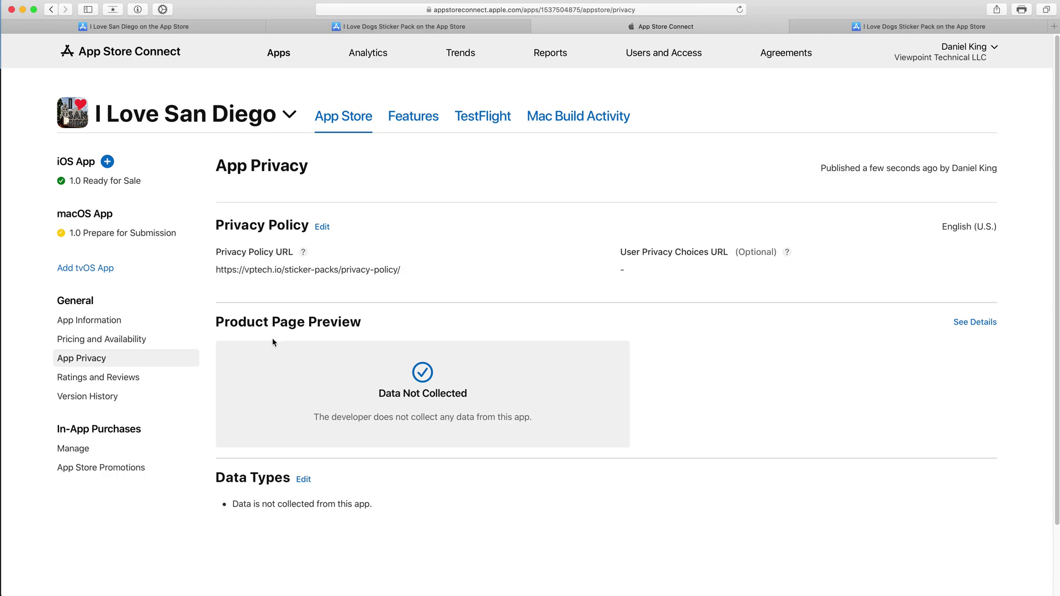
Step: Return to the I Love Dogs Sticker Pack tab, then switch to Photo Booth
click(877, 30)
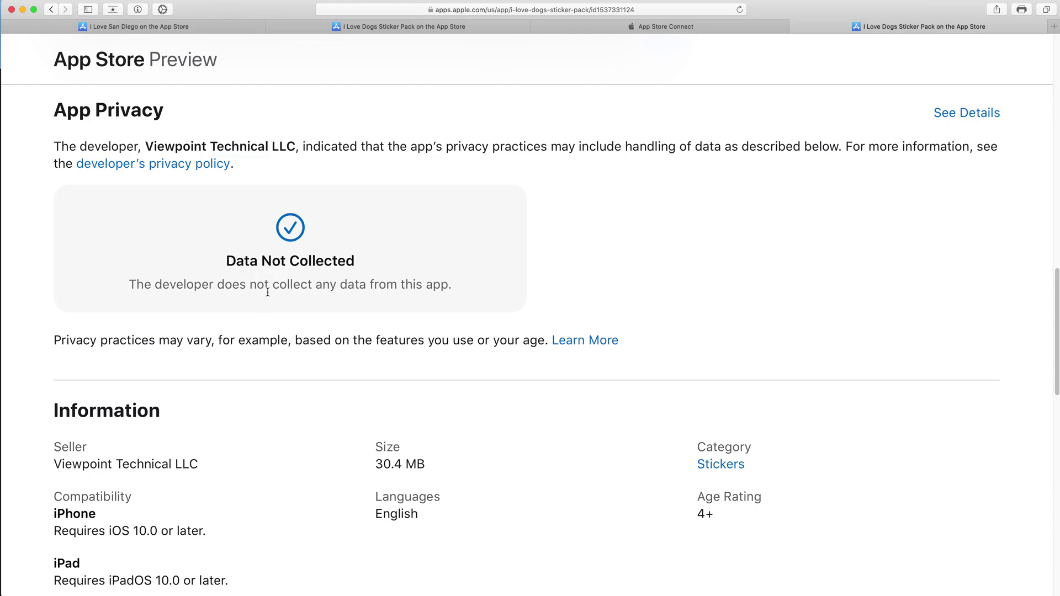
key(super+Tab)
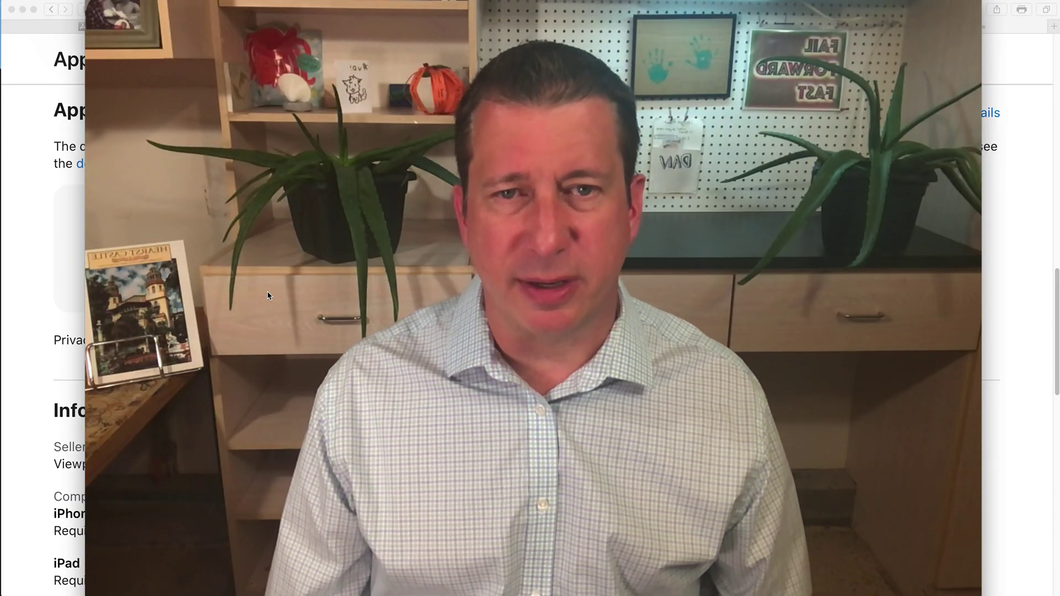